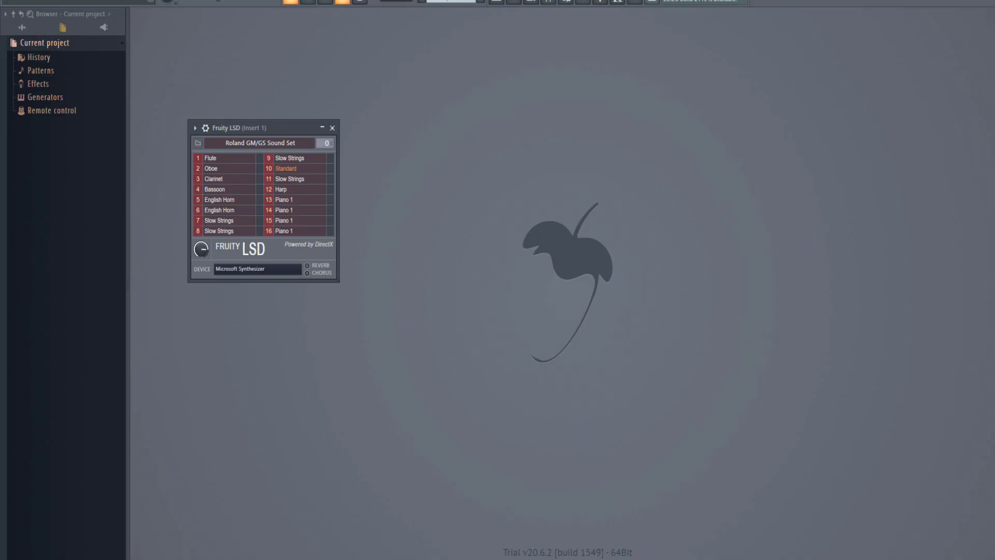
Switch from FL Studio to the browser showing the Blob Opera — One Winged Angel video.
key(alt+Tab)
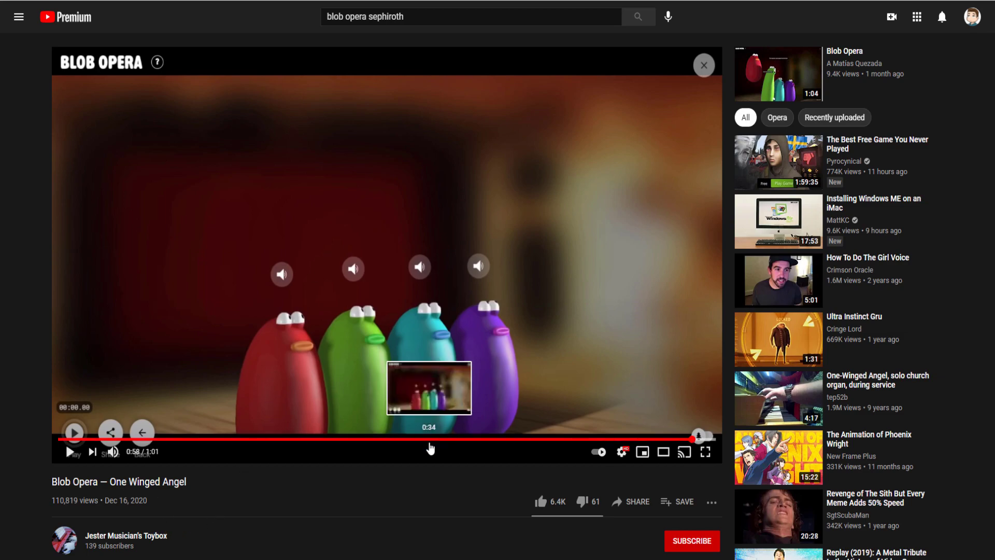
Jump the video back to 0:22 and scroll down to the comments.
click(303, 448)
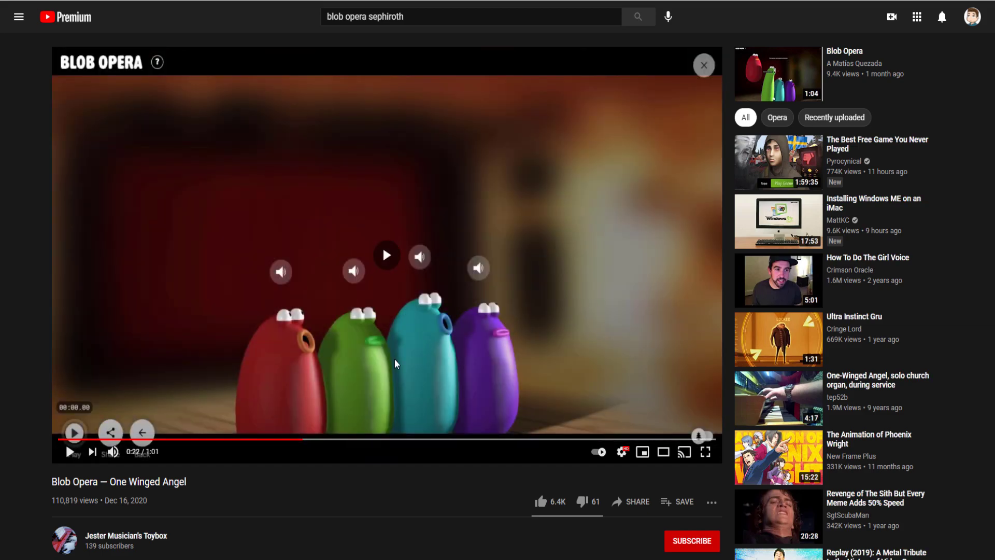
scroll(360, 482, down, 15)
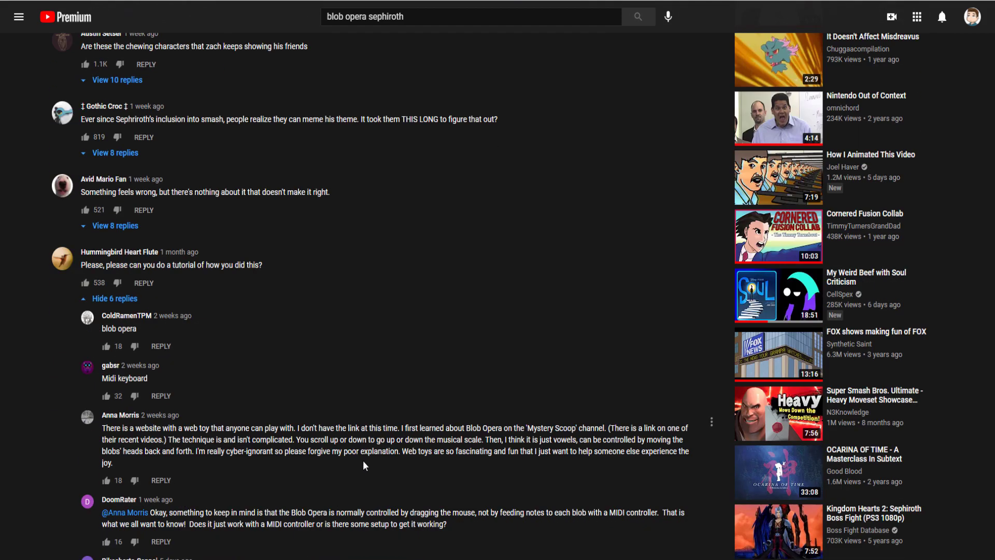
scroll(362, 460, down, 8)
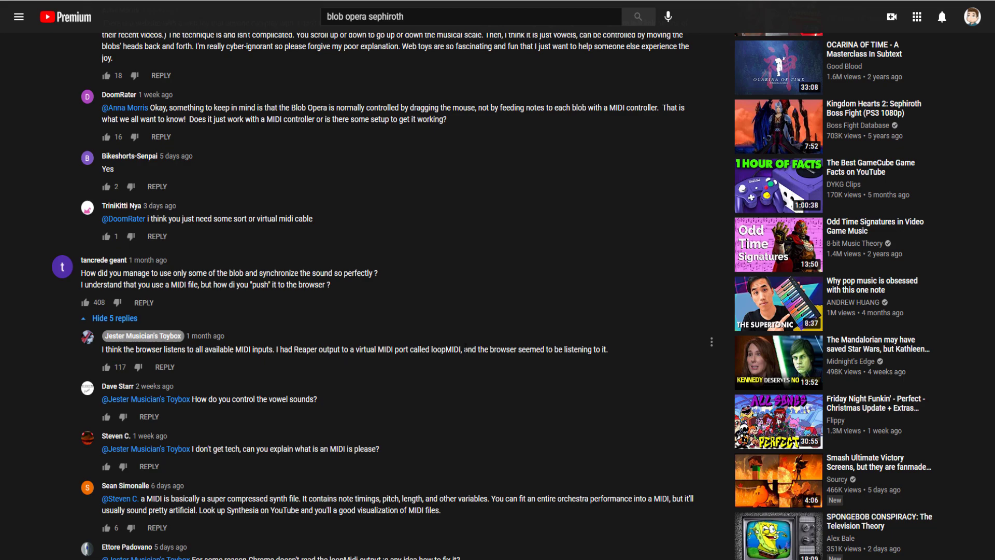
Highlight and read the reply saying the browser listens to a loopMIDI virtual port.
triple_click(420, 350)
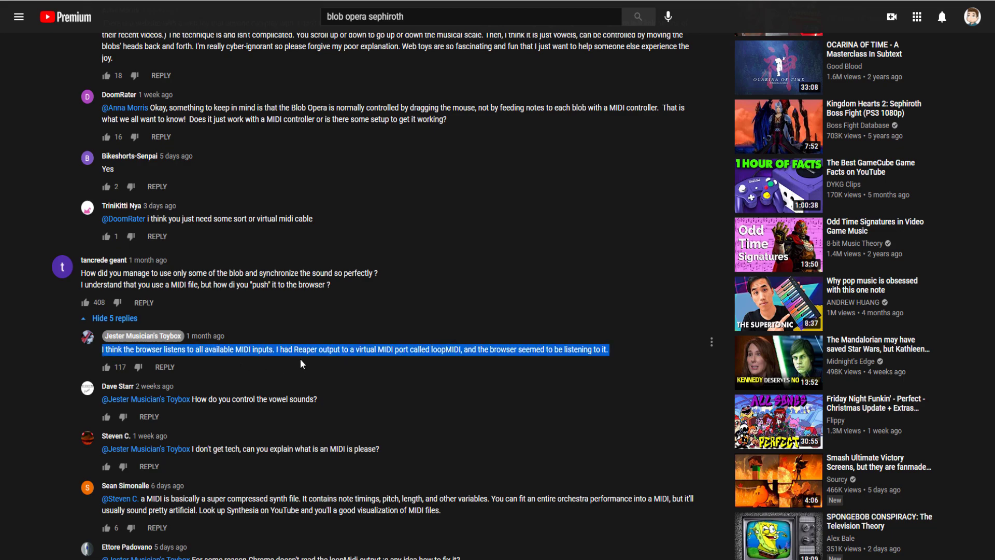
click(316, 351)
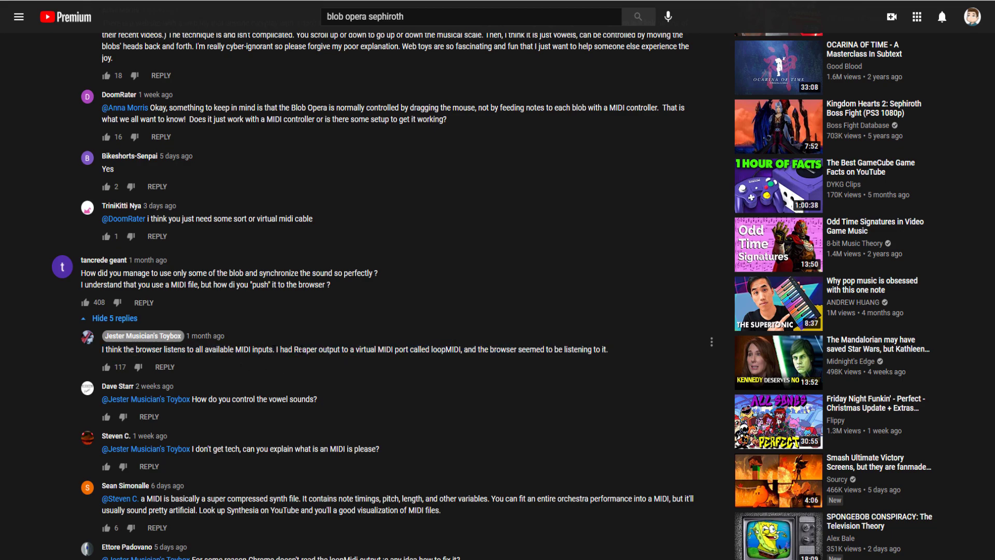
drag(300, 350, 477, 369)
click(511, 368)
scroll(511, 372, down, 2)
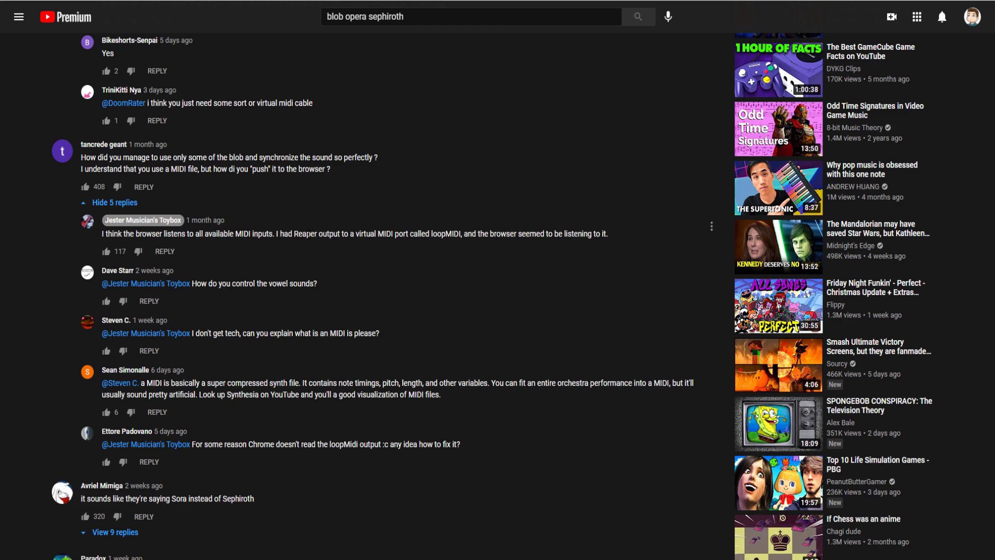
double_click(395, 236)
click(381, 233)
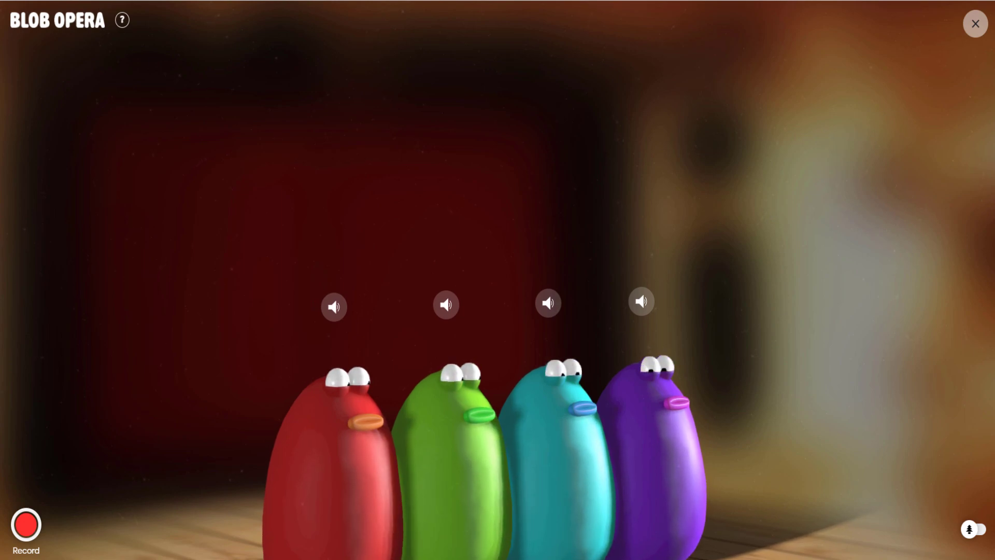
In loopMIDI, add a port, then delete 'loopMIDI Port' and 'loopMIDI Port 1', leaving only BRUH.
key(alt+Tab)
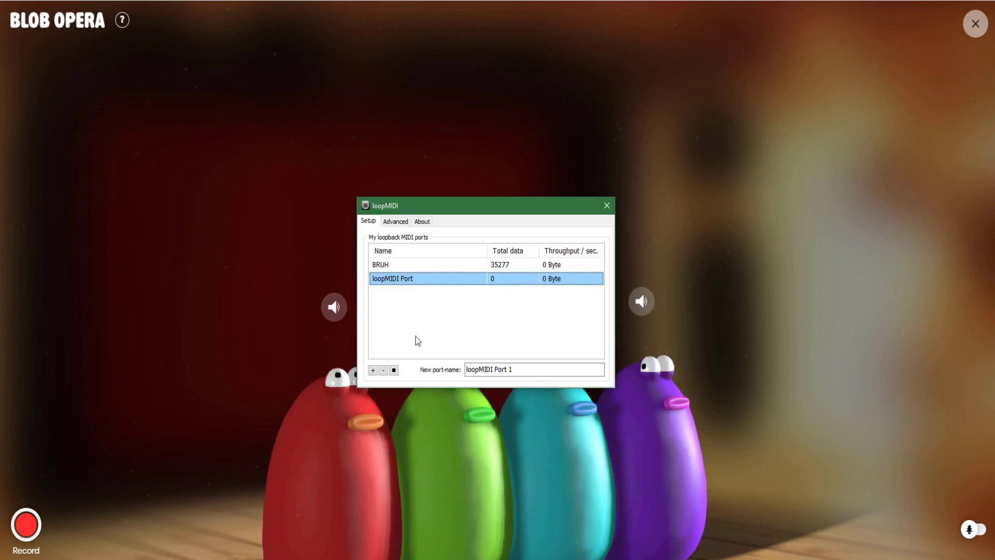
click(372, 370)
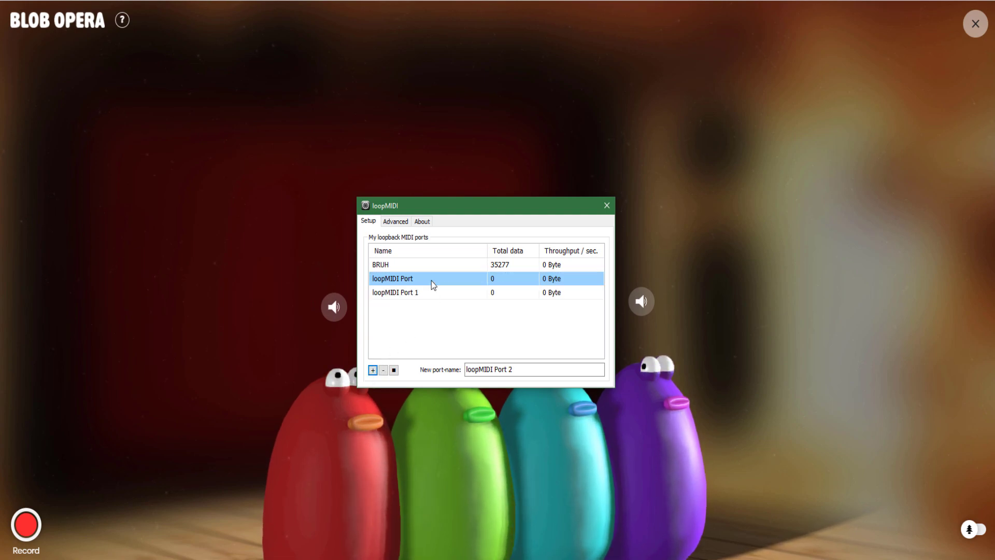
click(384, 370)
click(384, 370)
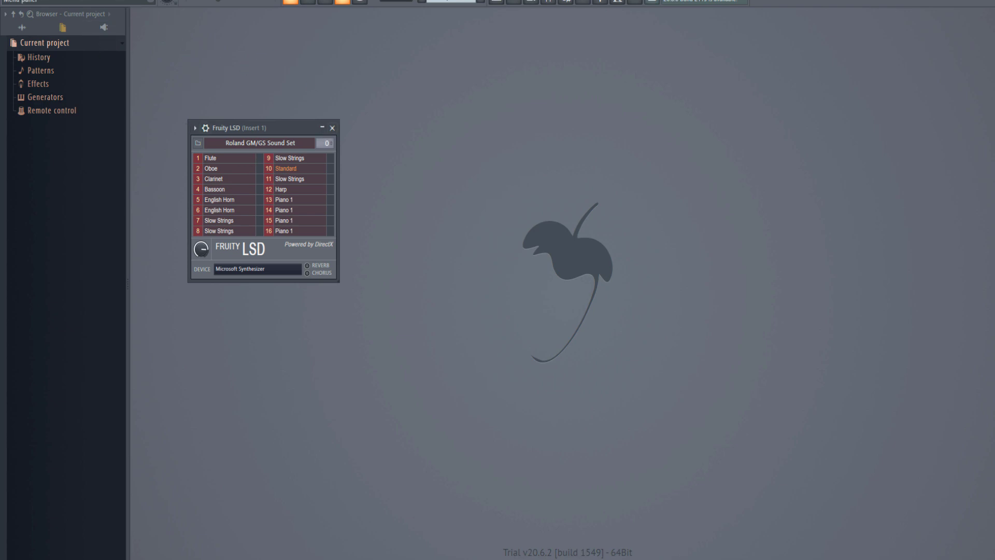
In Options > MIDI settings, select the BRUH output and assign it port 0.
click(130, 0)
mouse_move(118, 2)
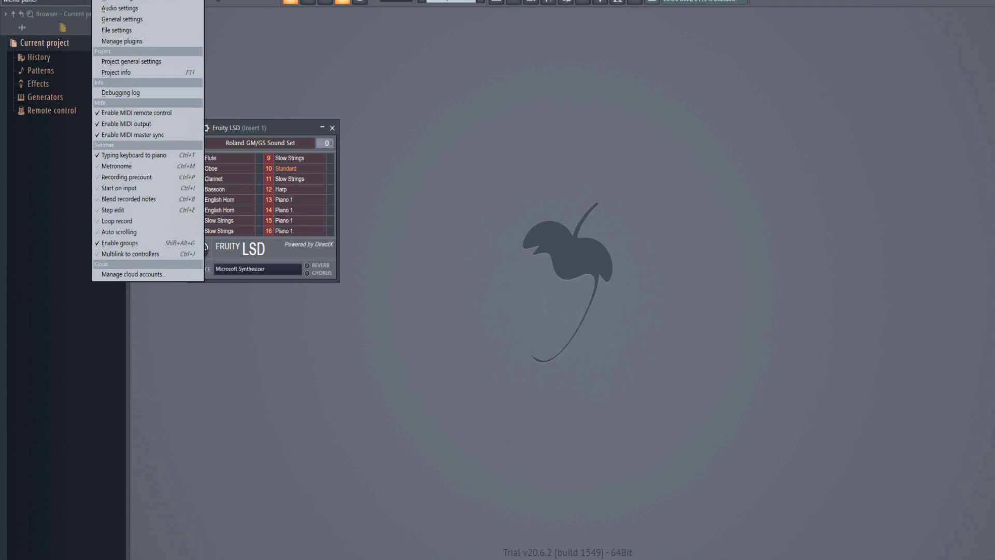
click(118, 1)
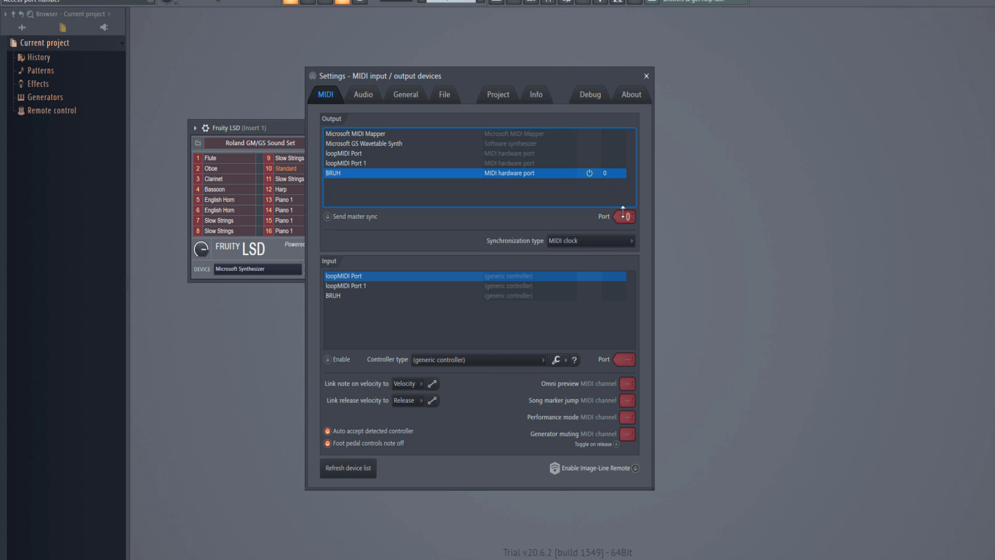
drag(626, 217, 658, 228)
click(372, 160)
click(372, 177)
drag(624, 225, 624, 218)
Open Earth God's Lyric.mid from Downloads with Ctrl+O and accept the MIDI import settings.
key(ctrl+o)
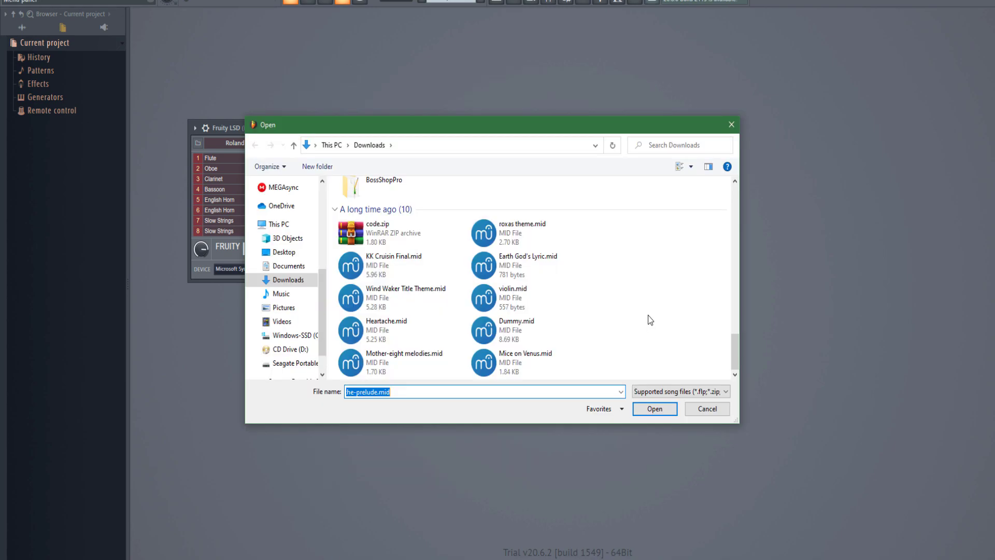
click(559, 269)
click(670, 410)
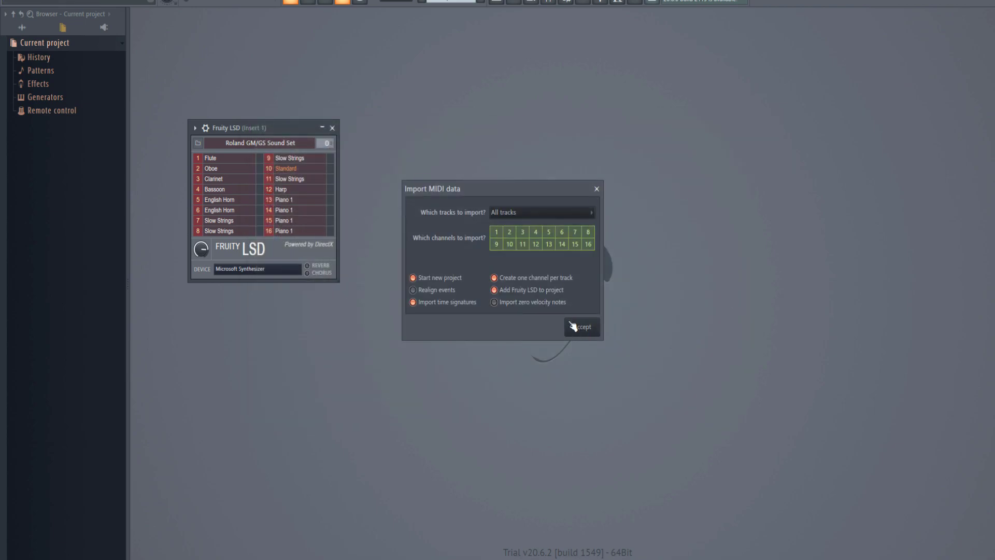
click(582, 328)
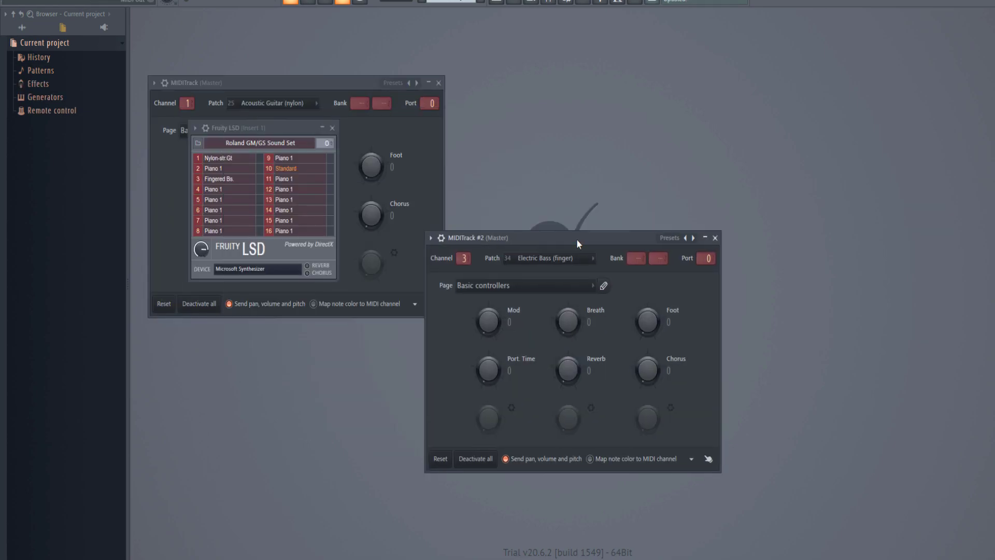
Separate the two MIDITrack windows, set MIDITrack #2's port to 3, and close both.
drag(576, 232, 631, 104)
drag(327, 83, 371, 254)
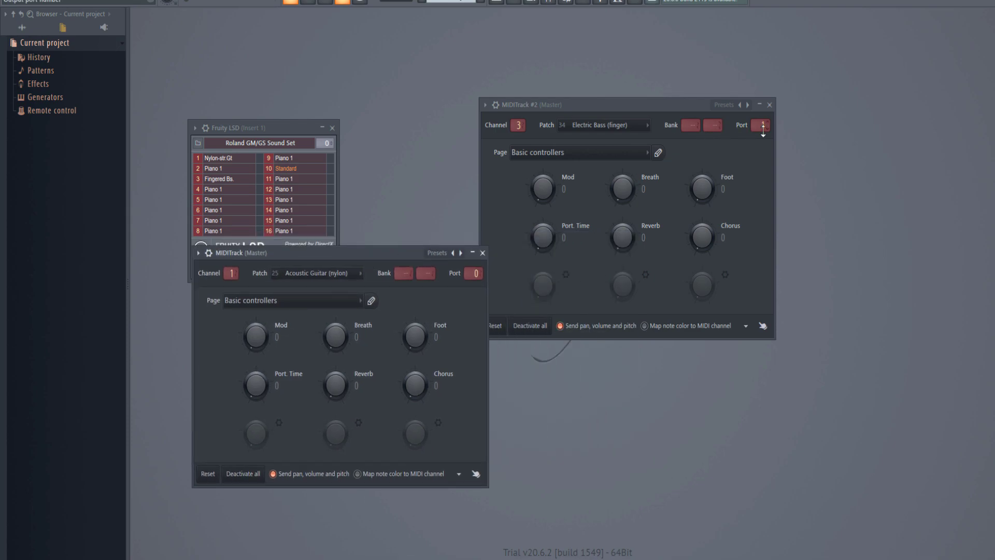
scroll(763, 126, up, 1)
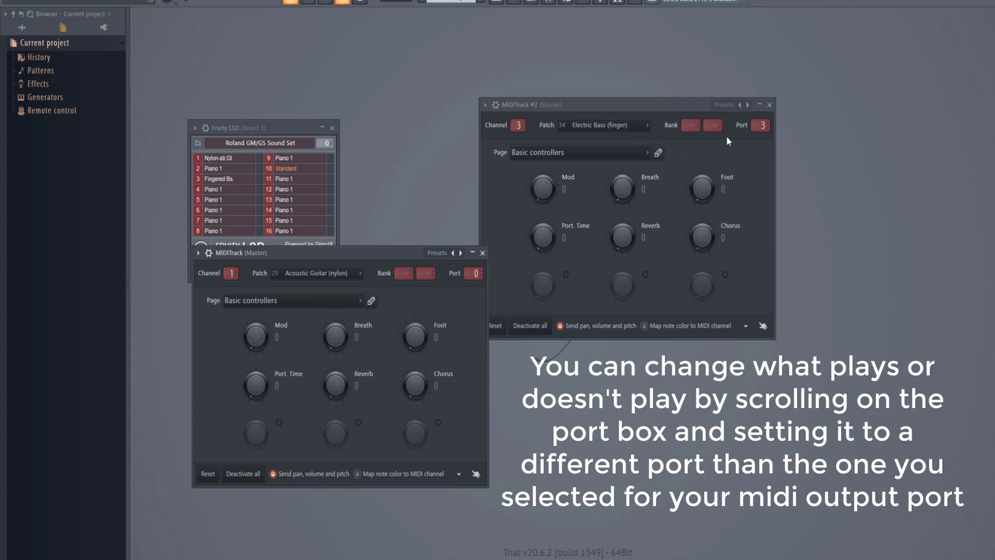
click(769, 104)
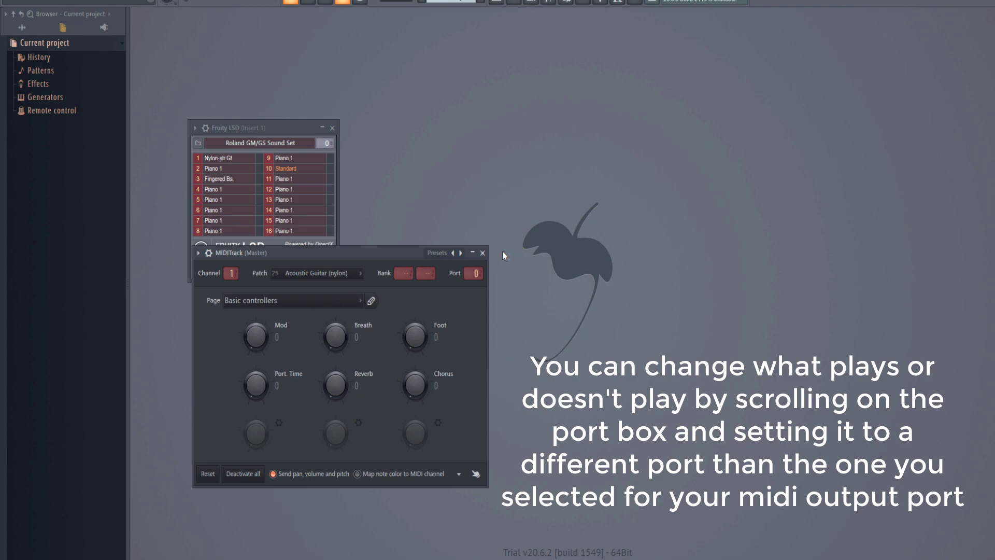
click(482, 253)
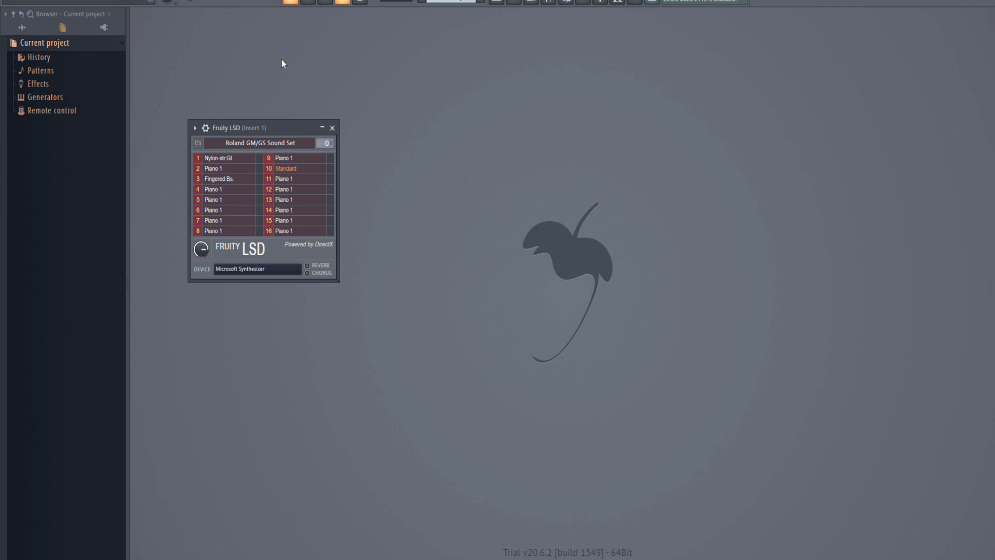
Bring the Blob Opera window to the front from its taskbar preview.
mouse_move(323, 558)
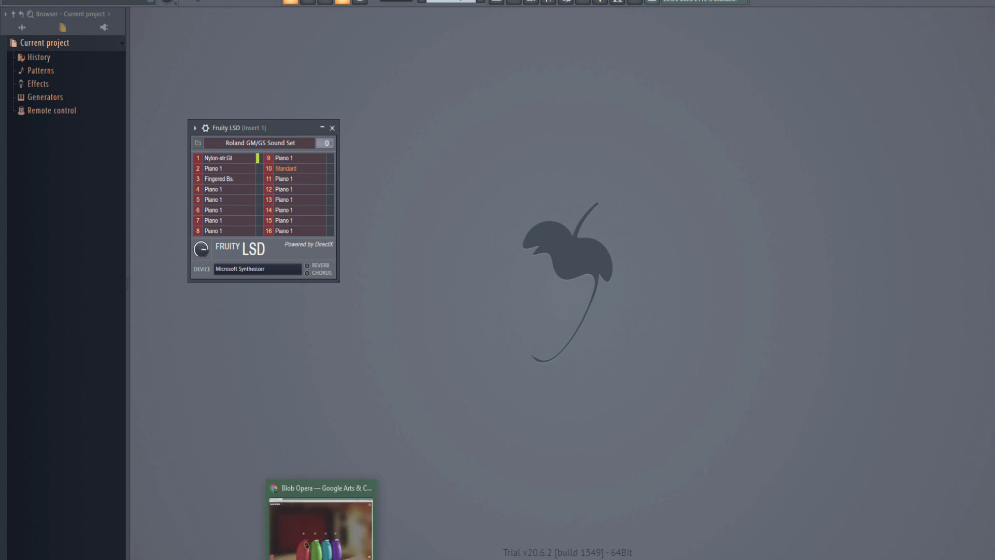
click(321, 523)
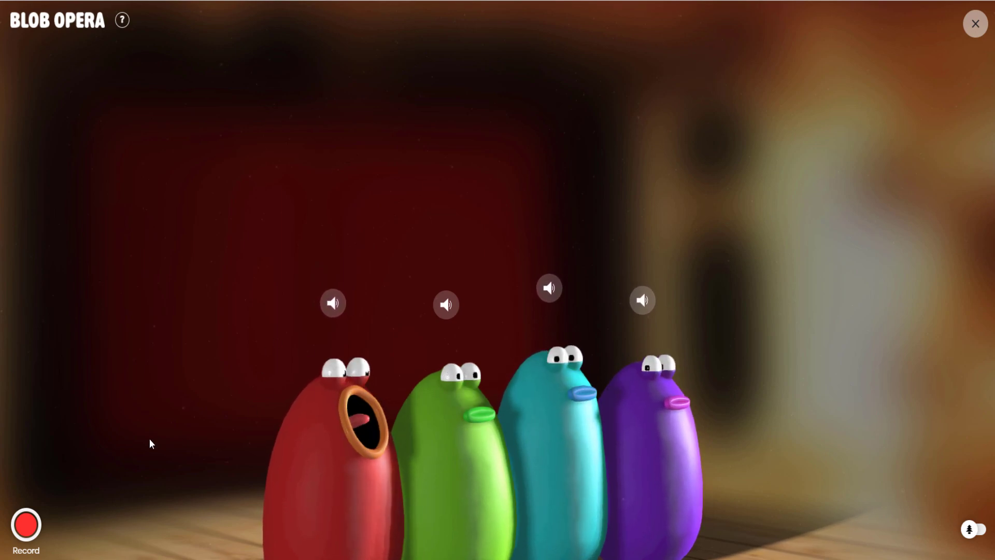